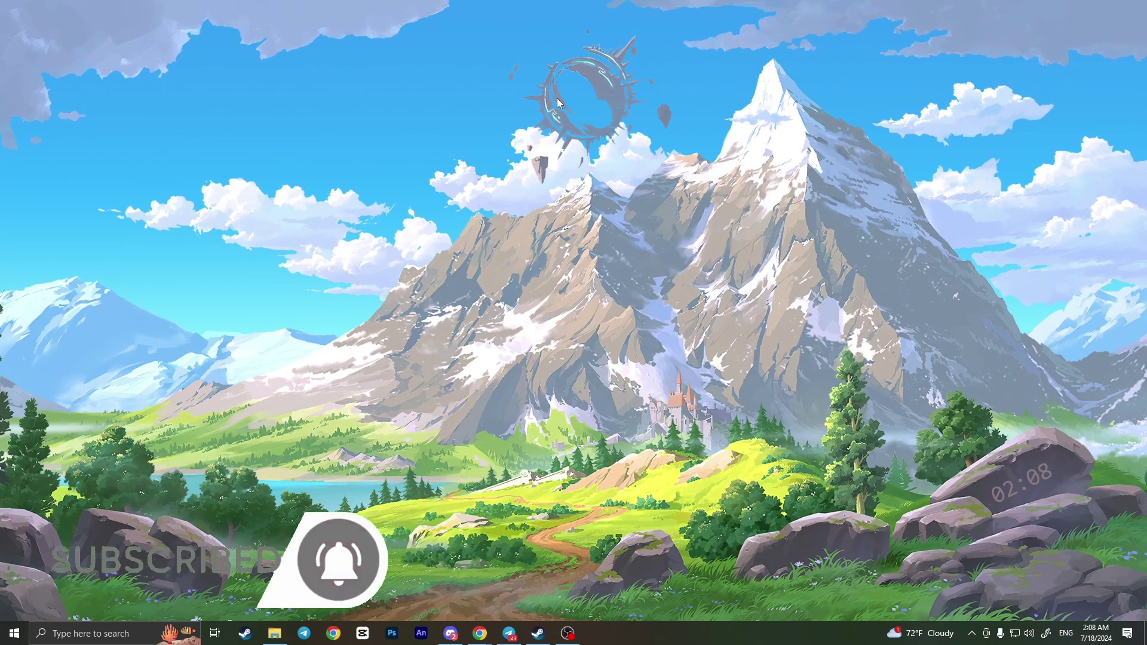
Bring up the Run dialog holding %appdata% and move it to the screen centre
{"action": "key", "text": "super+r"}
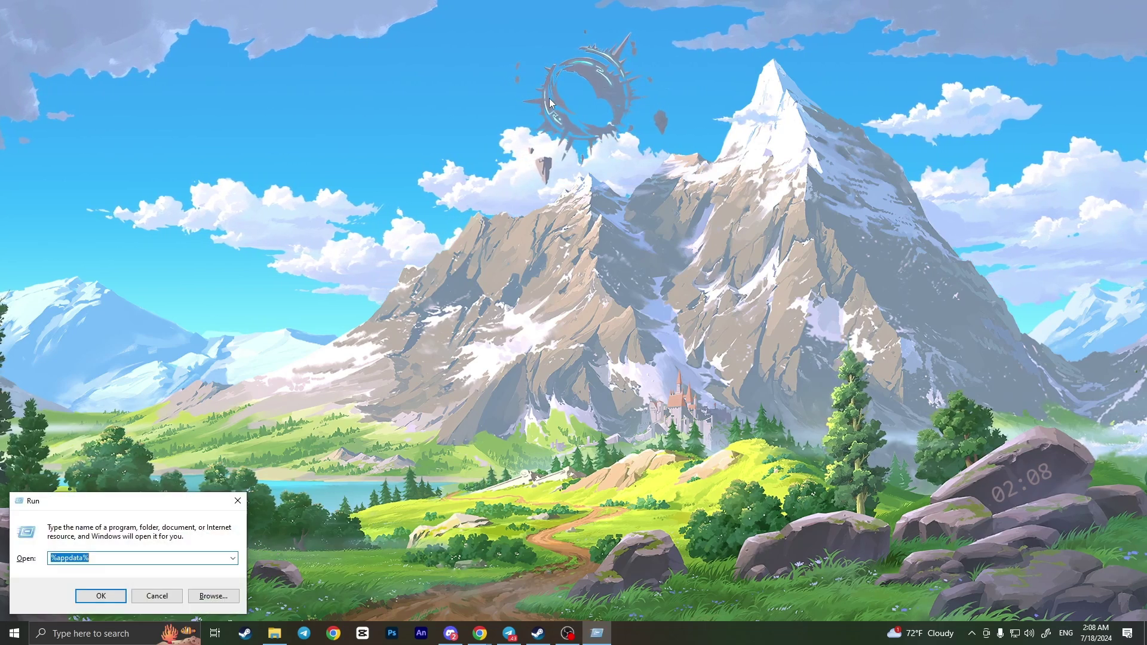
{"action": "left_click_drag", "start_coordinate": [52, 512], "coordinate": [490, 228]}
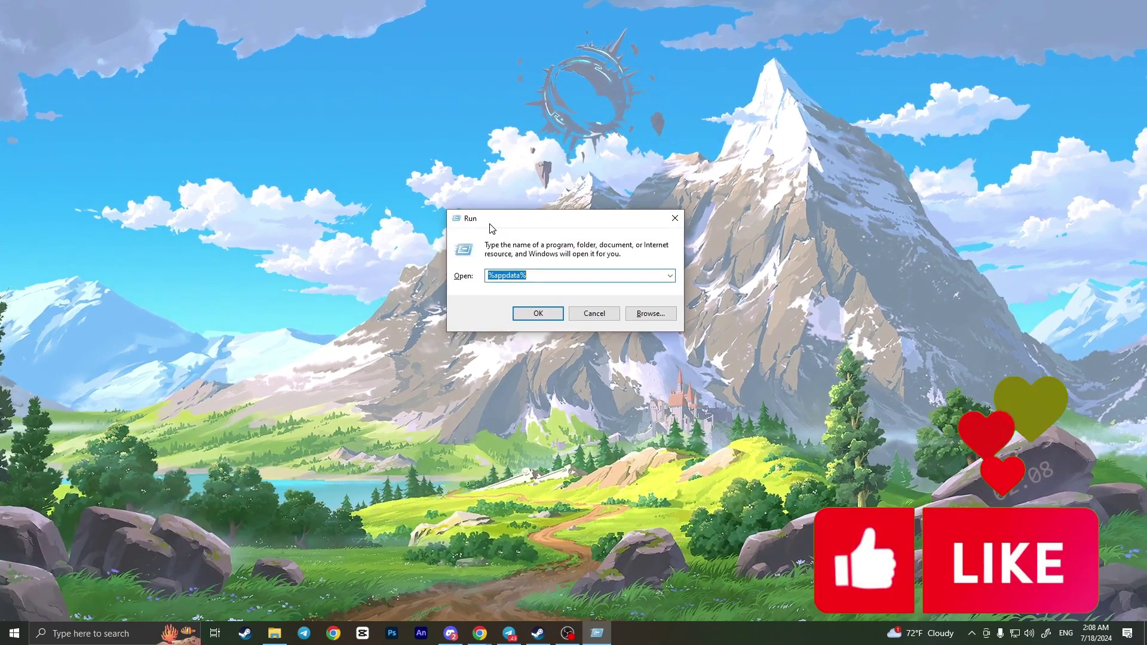
{"action": "left_click", "coordinate": [491, 275]}
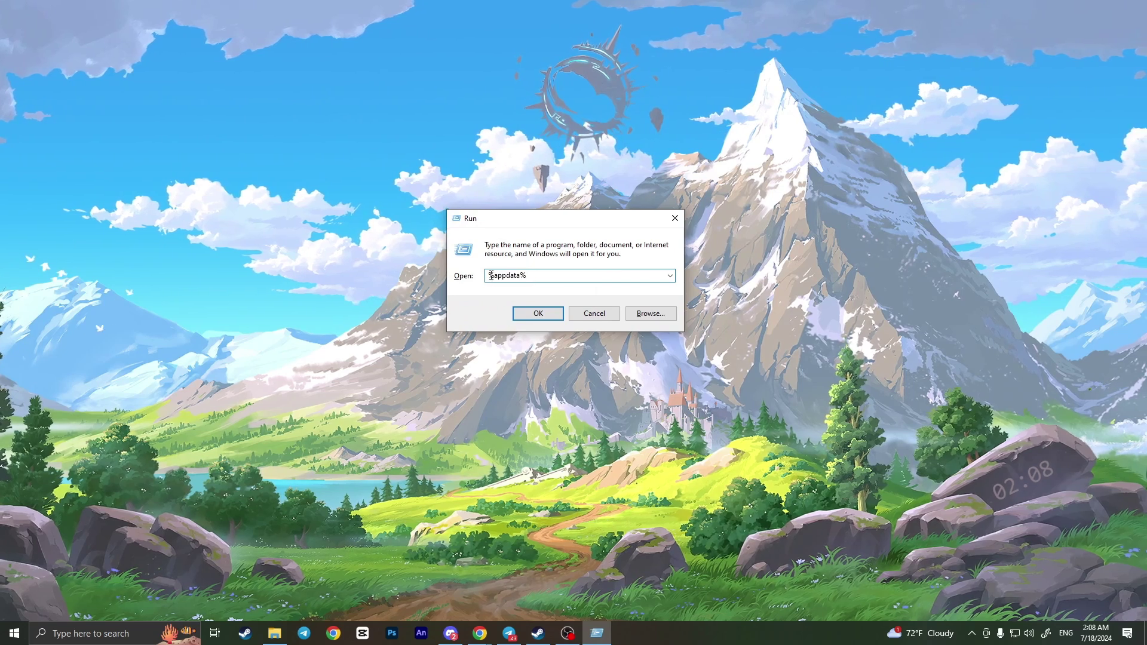
{"action": "left_click", "coordinate": [542, 309]}
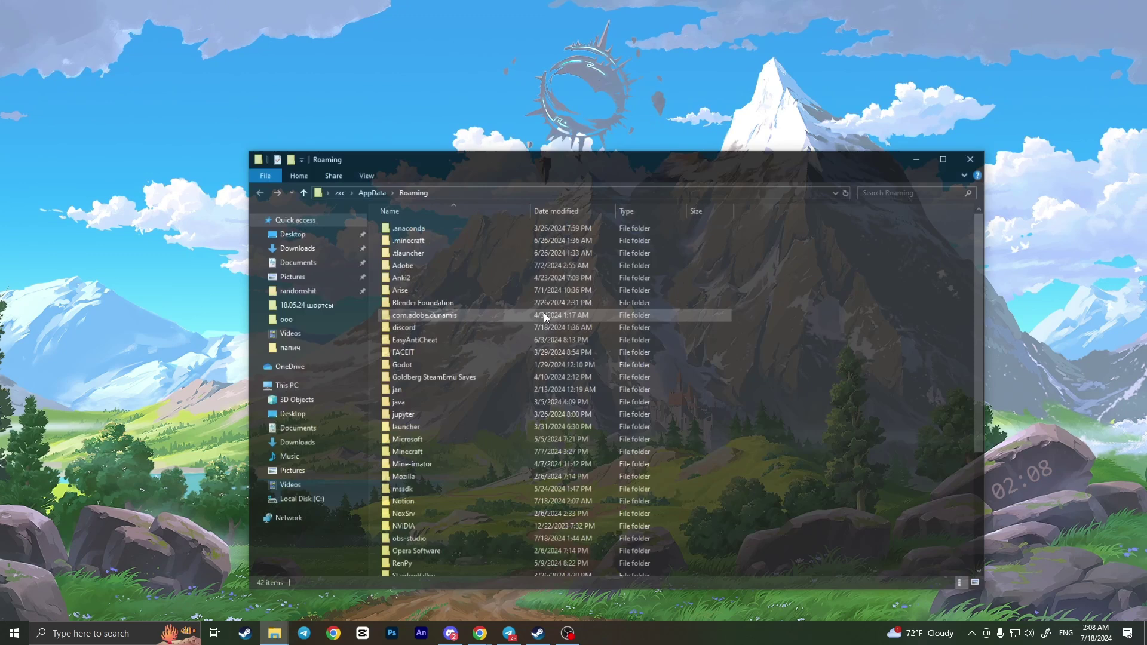
{"action": "scroll", "coordinate": [434, 391], "scroll_direction": "down", "scroll_amount": 3}
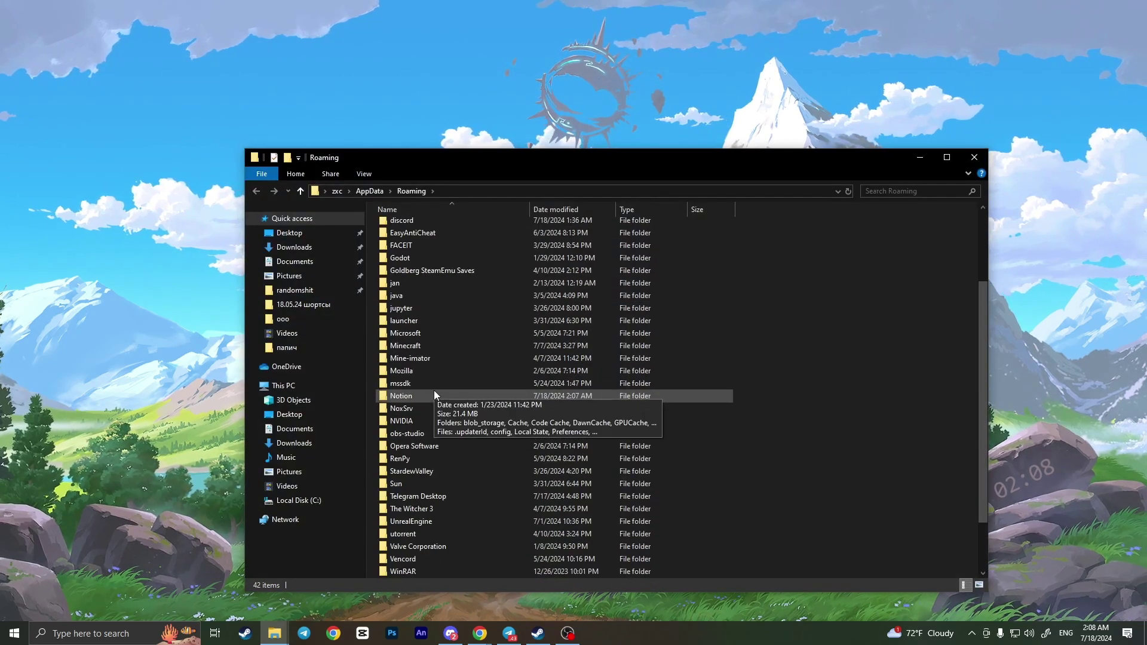
{"action": "scroll", "coordinate": [434, 389], "scroll_direction": "up", "scroll_amount": 3}
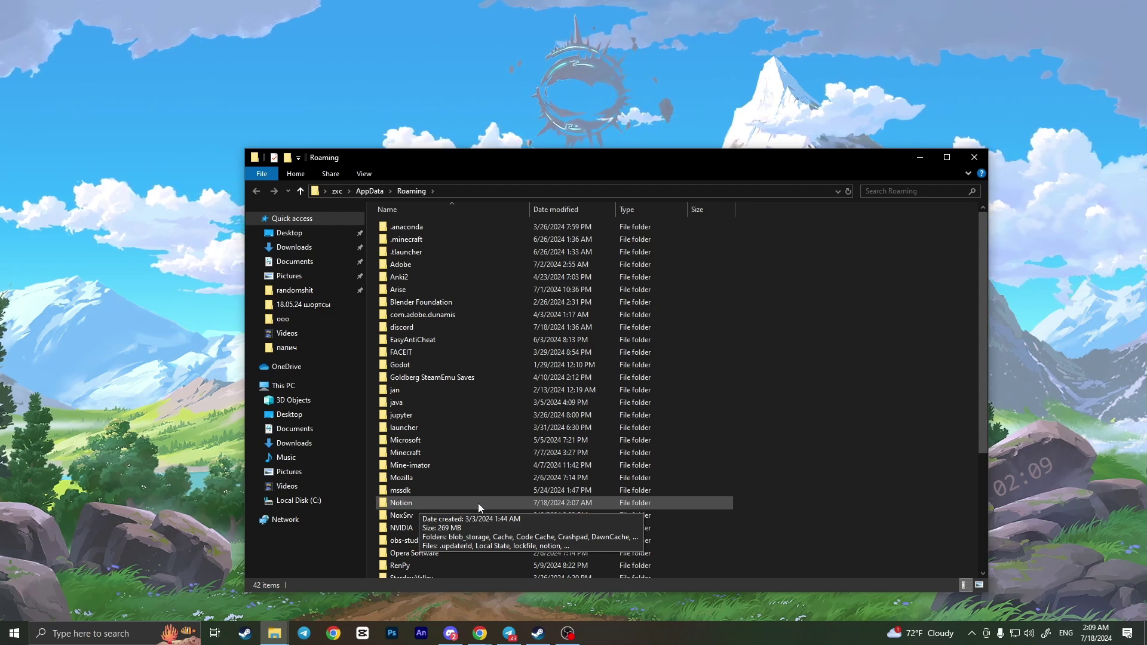
{"action": "right_click", "coordinate": [458, 504]}
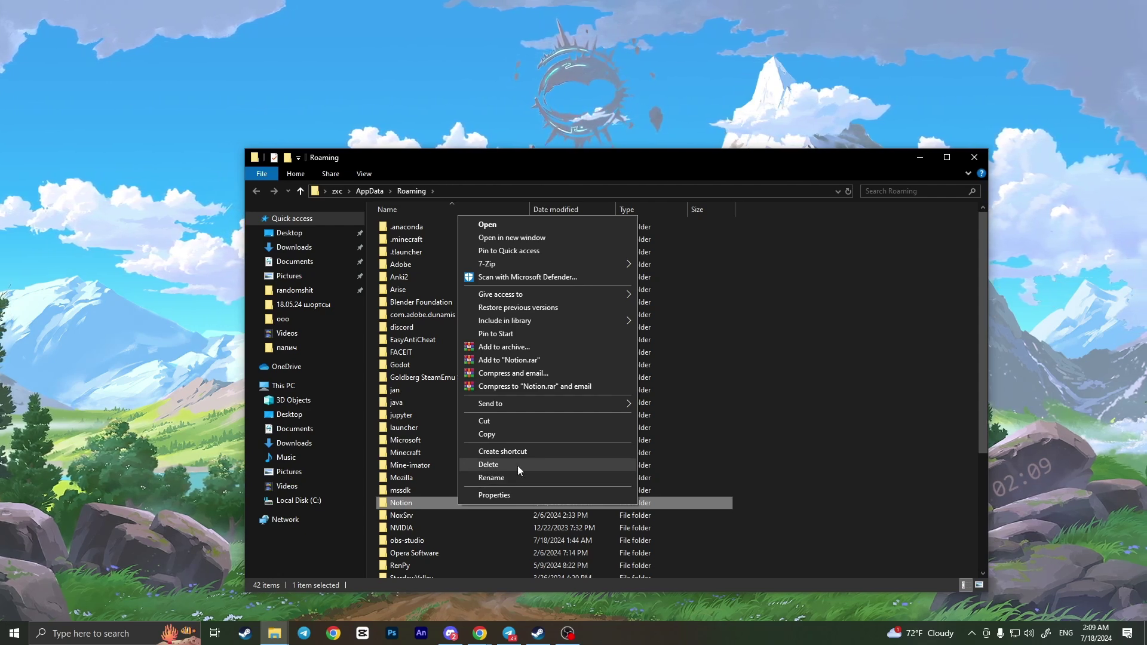
{"action": "left_click", "coordinate": [808, 511]}
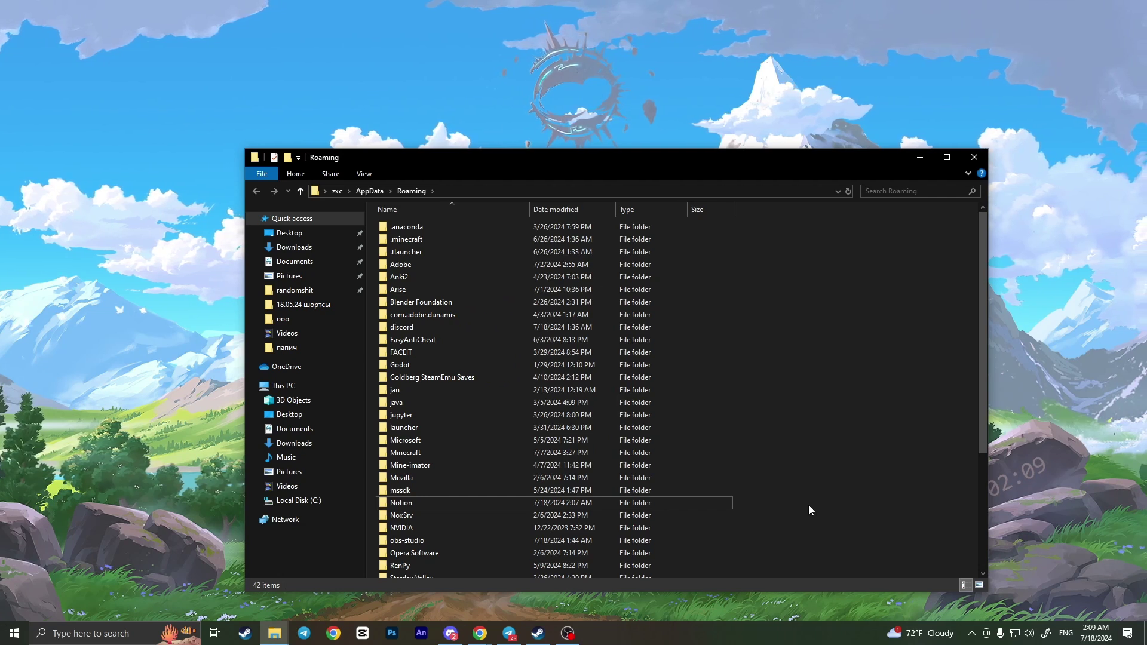